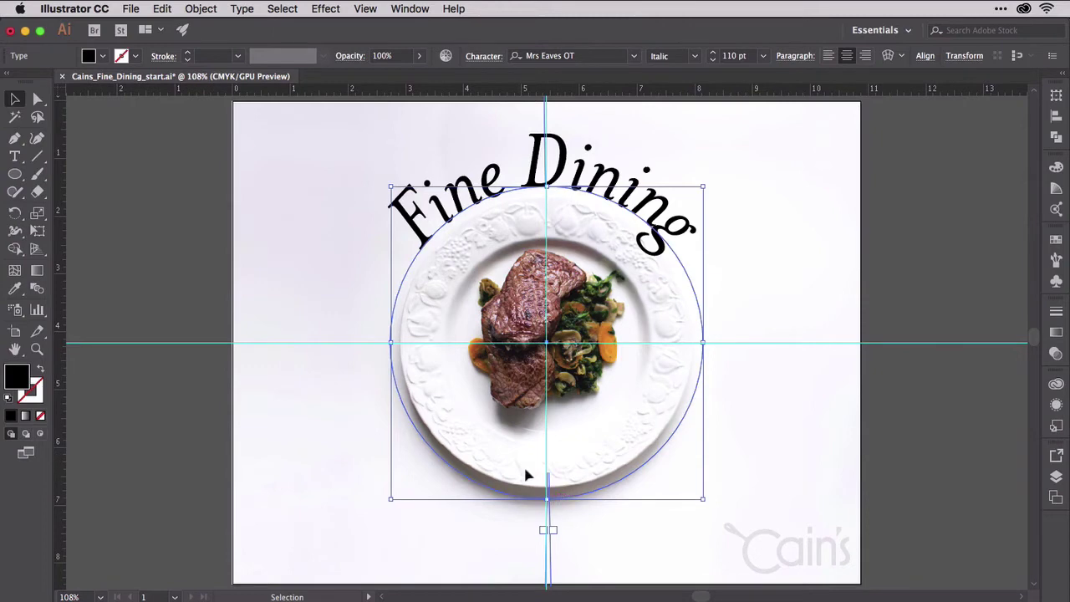
pyautogui.click(209, 9)
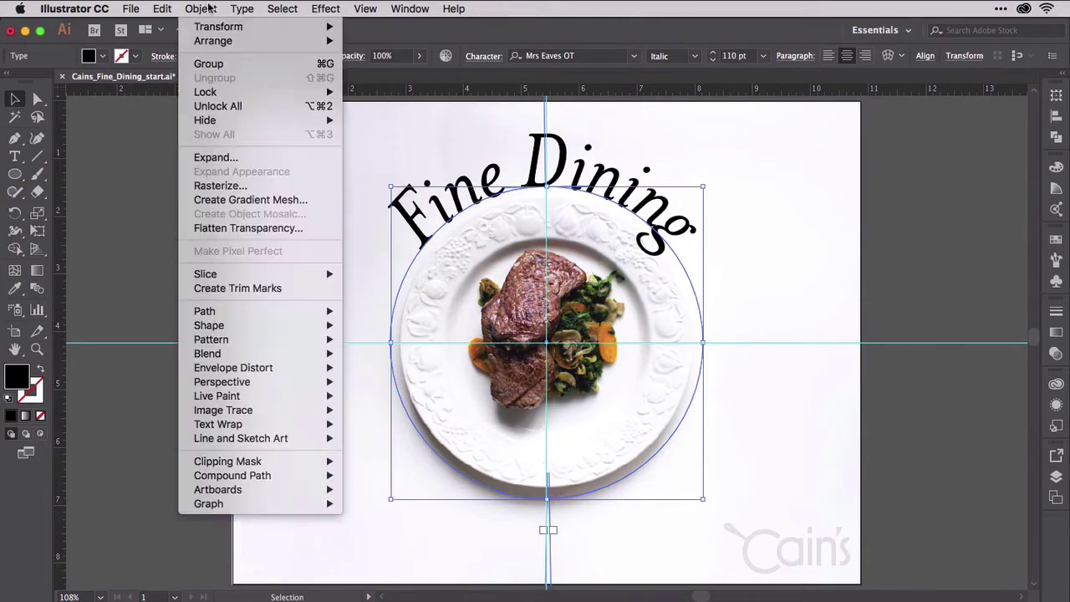
pyautogui.moveTo(215, 29)
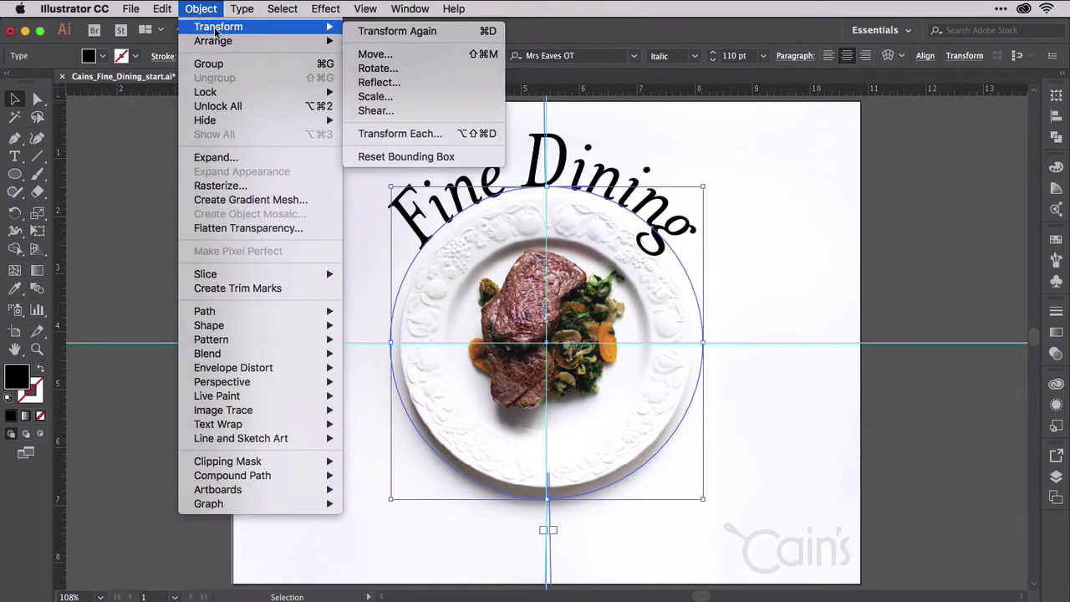
pyautogui.click(380, 68)
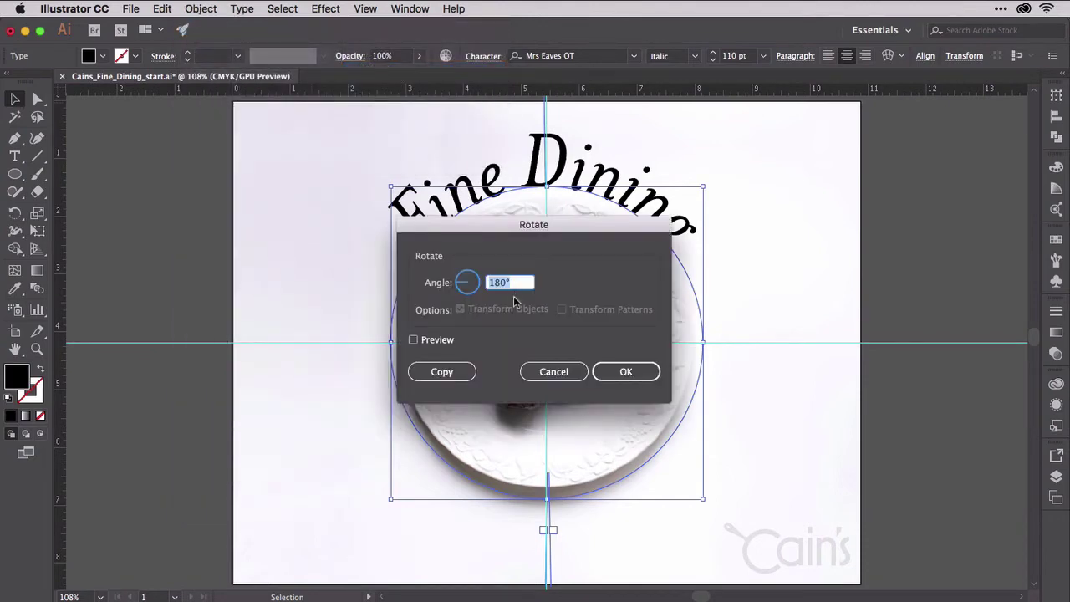
pyautogui.click(634, 373)
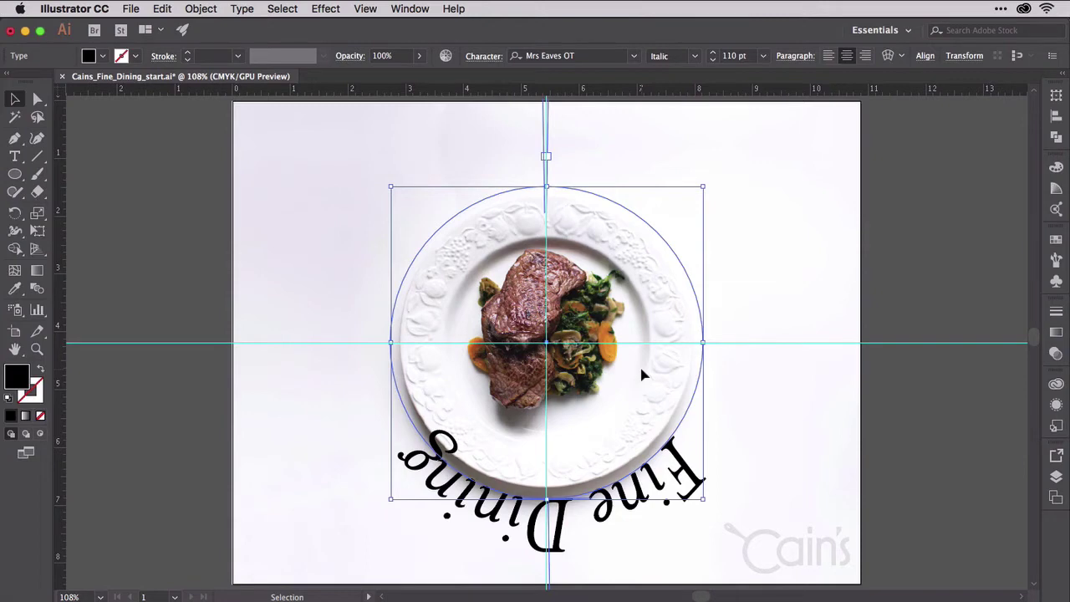
pyautogui.press('super+z')
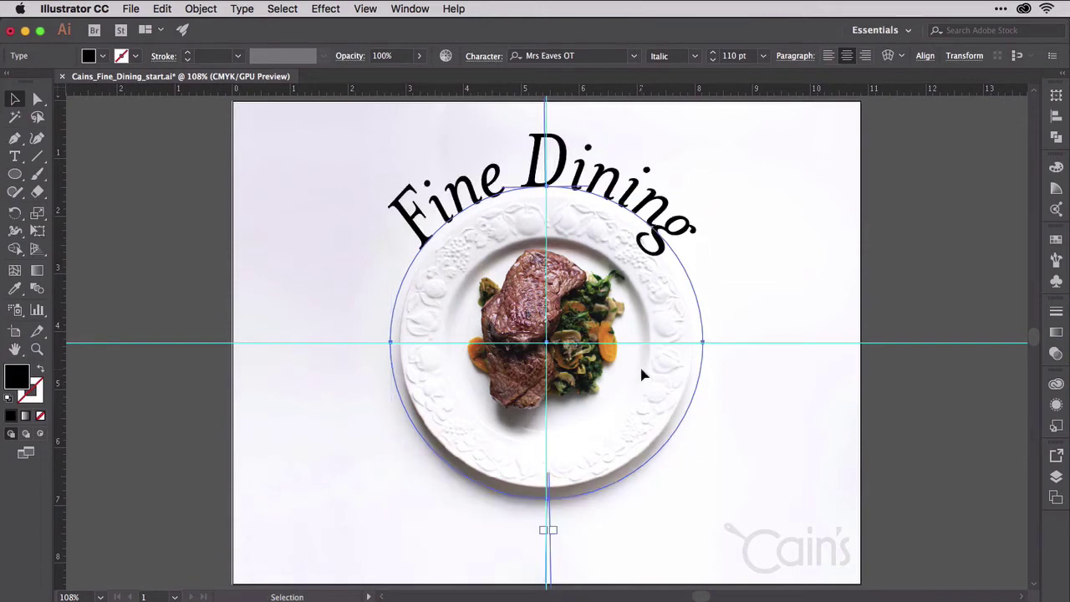
# Draw a 7.25 in circle outward from the plate centre, enclosing the Fine Dining text.
pyautogui.click(786, 257)
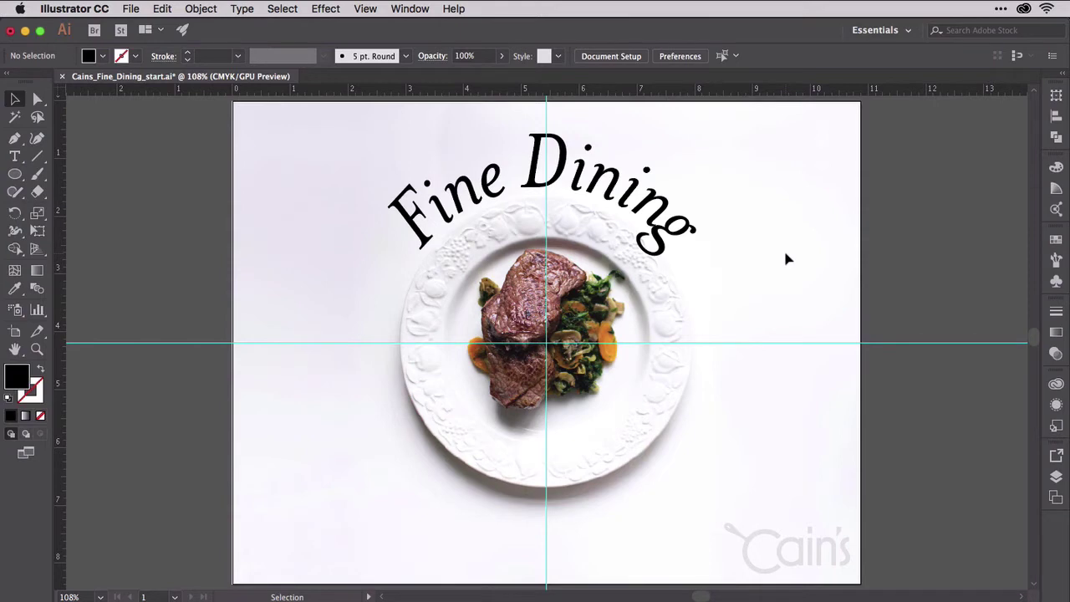
pyautogui.click(18, 174)
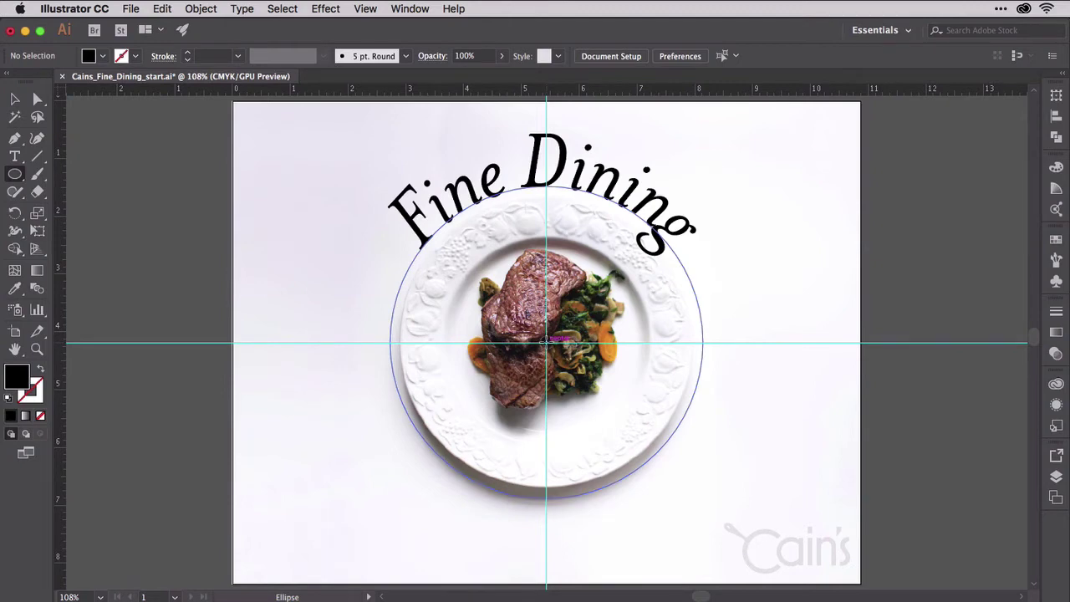
pyautogui.moveTo(546, 341); pyautogui.dragTo(704, 247)
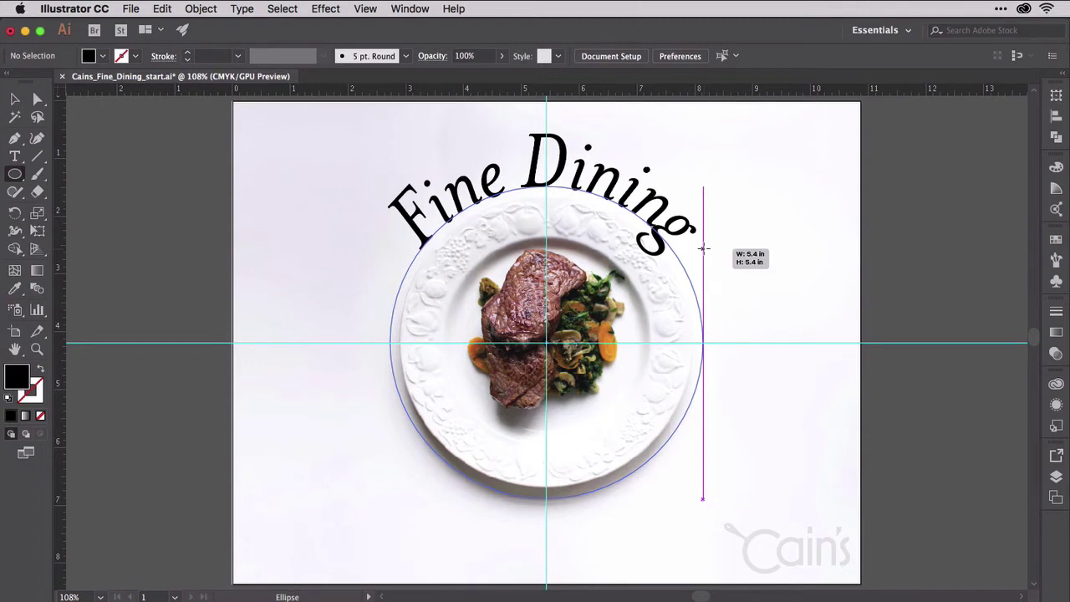
pyautogui.moveTo(703, 248); pyautogui.dragTo(756, 204)
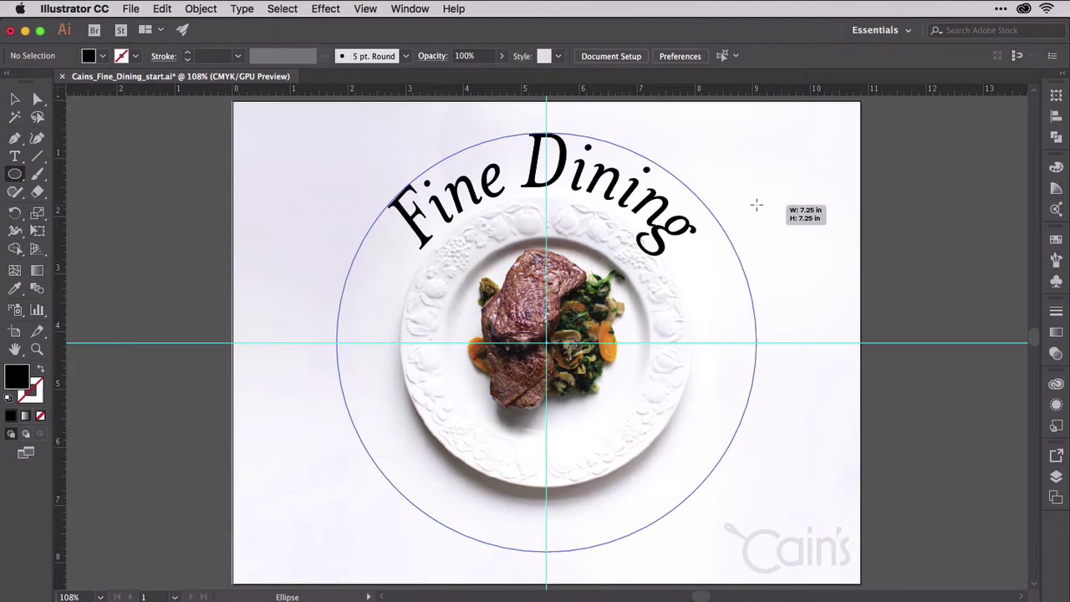
pyautogui.moveTo(756, 204); pyautogui.dragTo(756, 205)
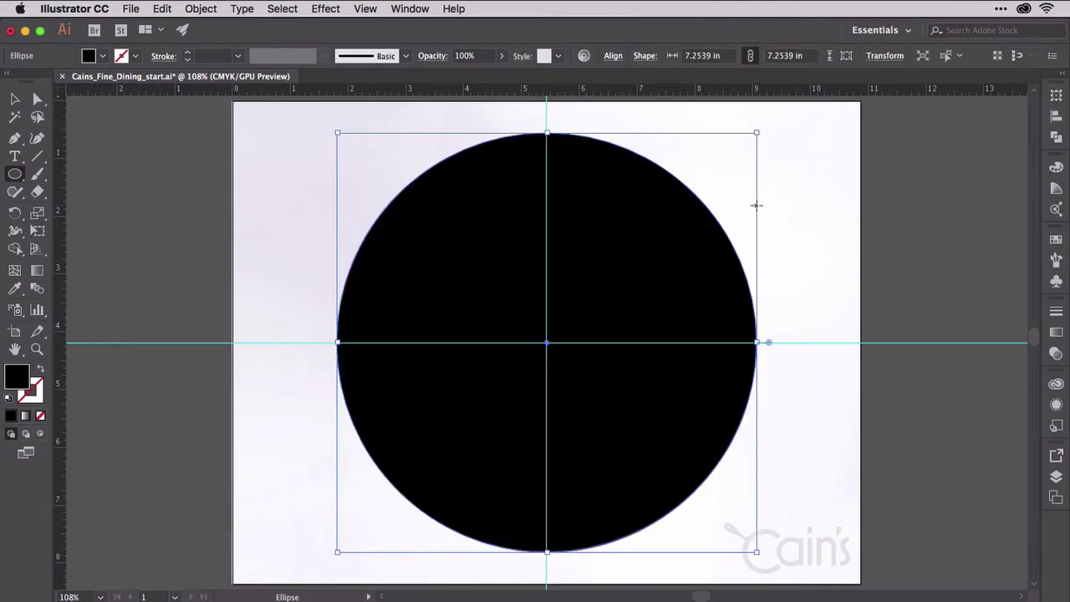
# Swap fill and stroke so the circle has no fill and a black outline.
pyautogui.press('x')
pyautogui.hotkey('shift', 'x')
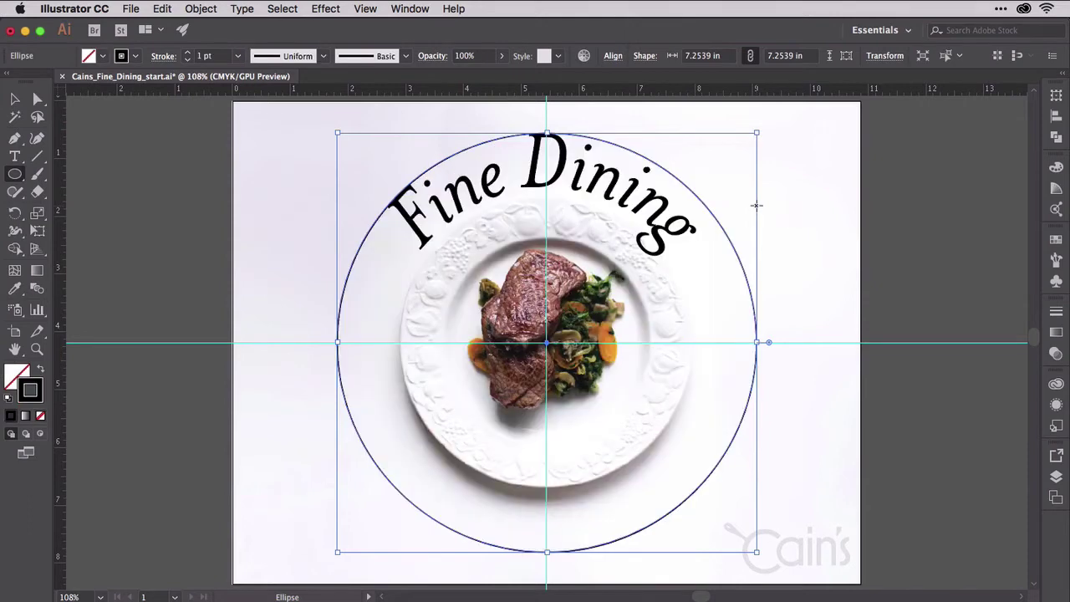
pyautogui.moveTo(15, 156); pyautogui.dragTo(65, 190)
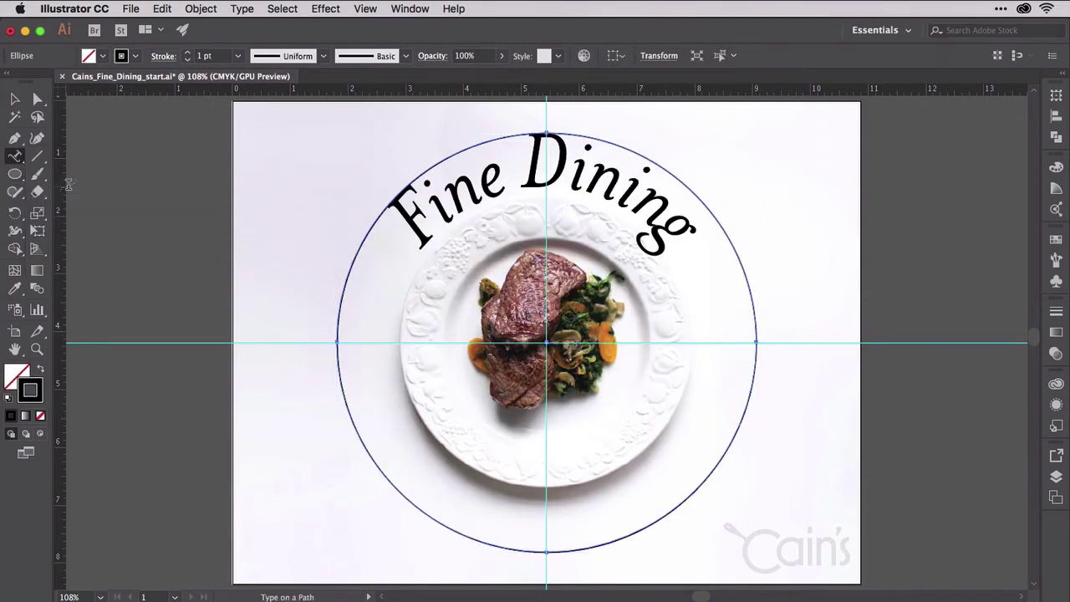
# Type 'Fifth Floor' on the large circle's path, starting from the top of the circle.
pyautogui.click(546, 129)
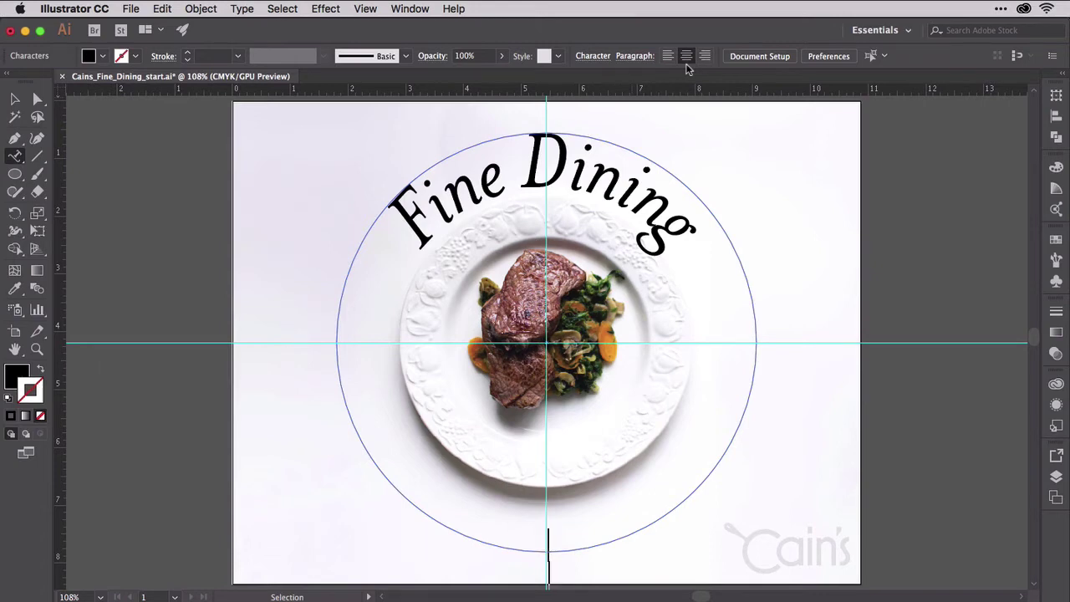
pyautogui.write('Iif')
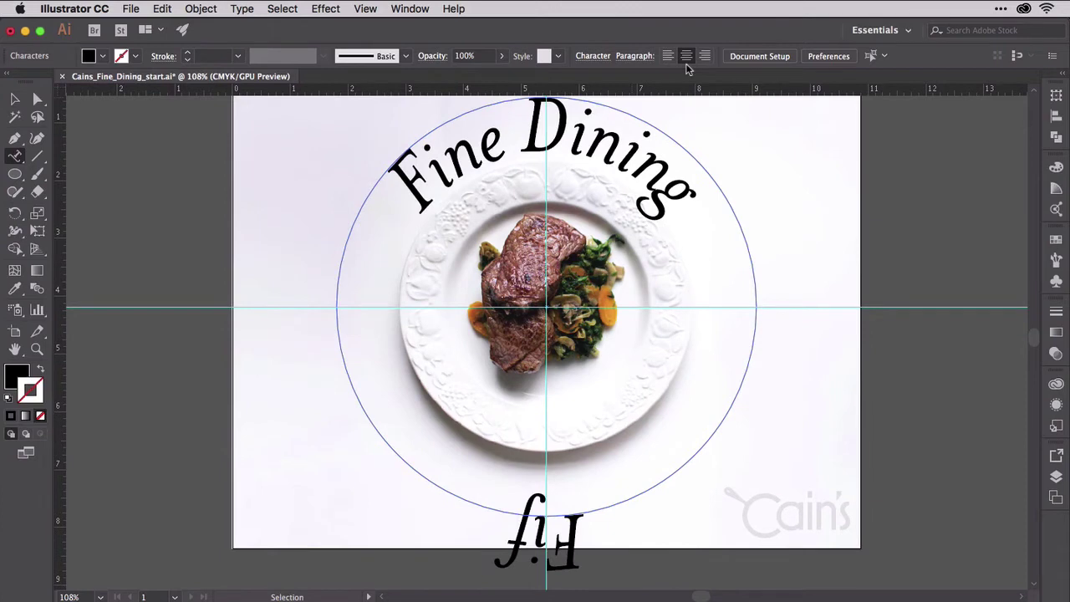
pyautogui.write('th Floor')
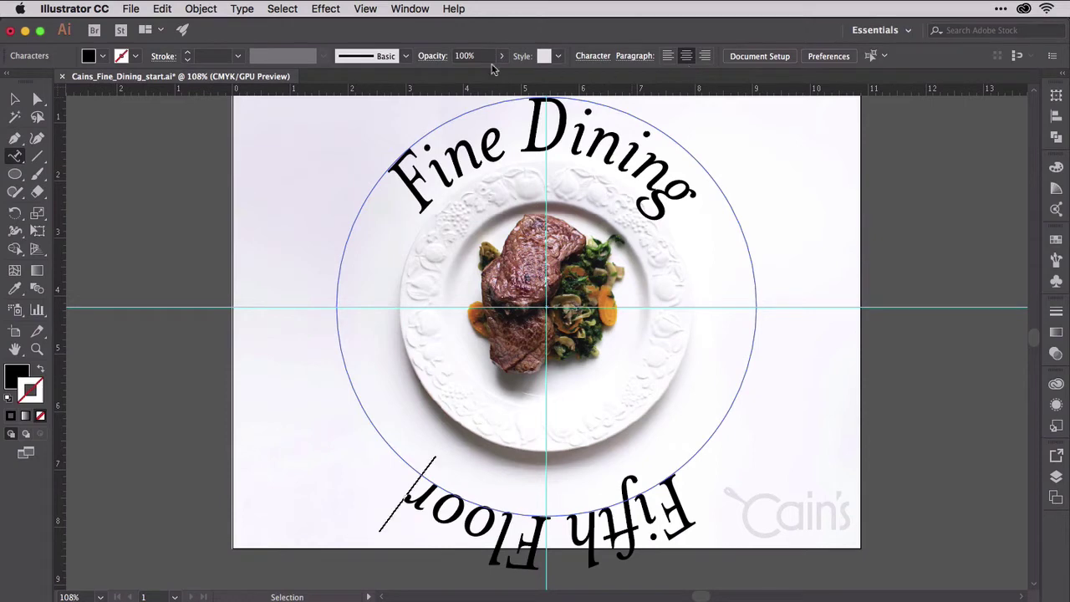
pyautogui.click(19, 99)
pyautogui.press('super+1')
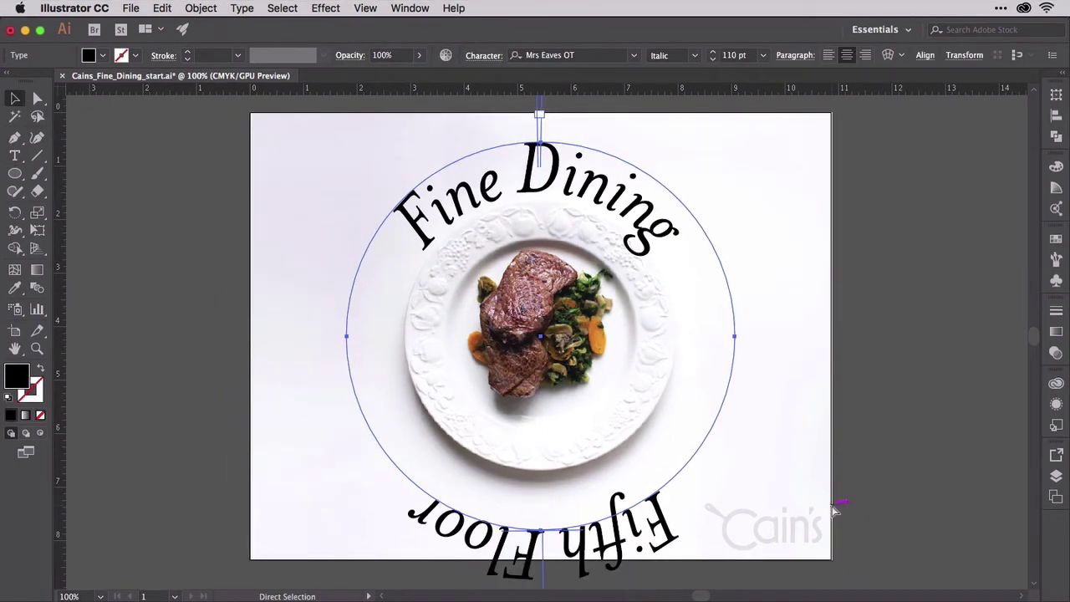
pyautogui.press('super+minus')
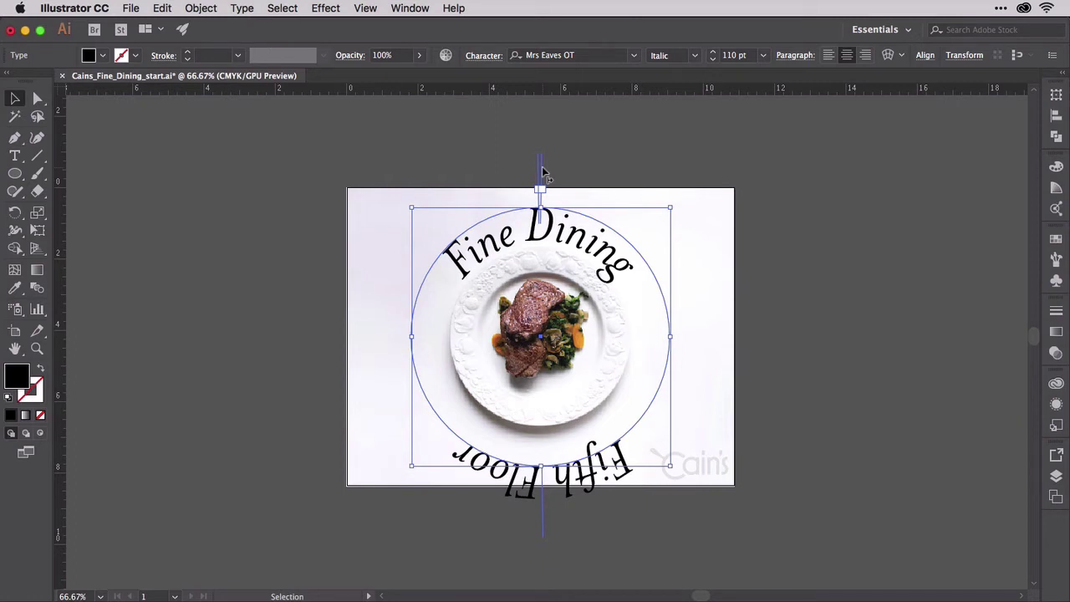
pyautogui.click(827, 55)
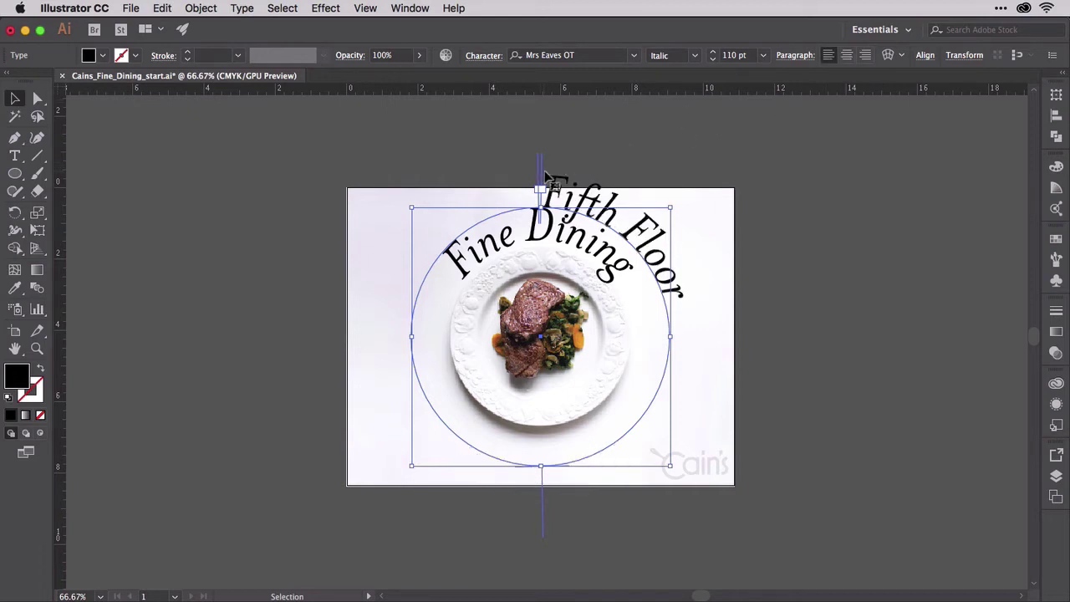
pyautogui.moveTo(541, 173); pyautogui.dragTo(658, 288)
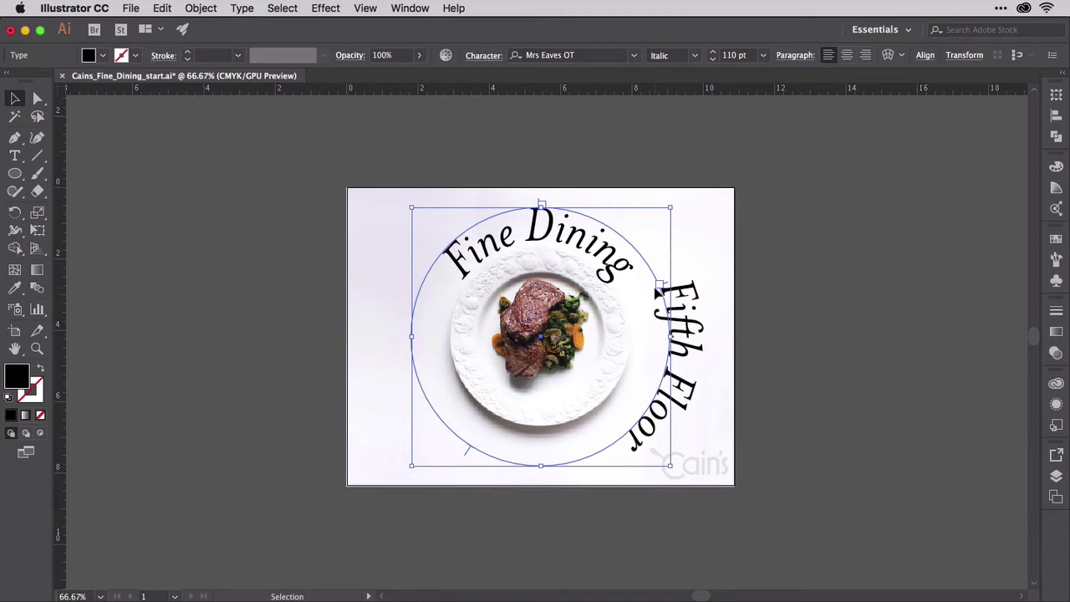
pyautogui.hotkey('ctrl', 'z')
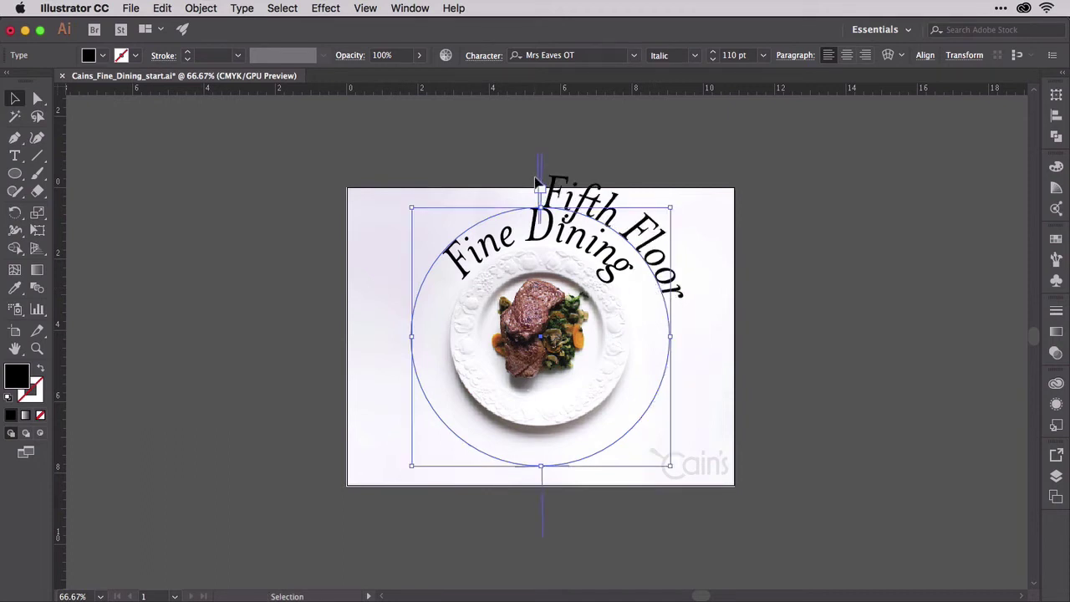
pyautogui.moveTo(534, 171); pyautogui.dragTo(713, 262)
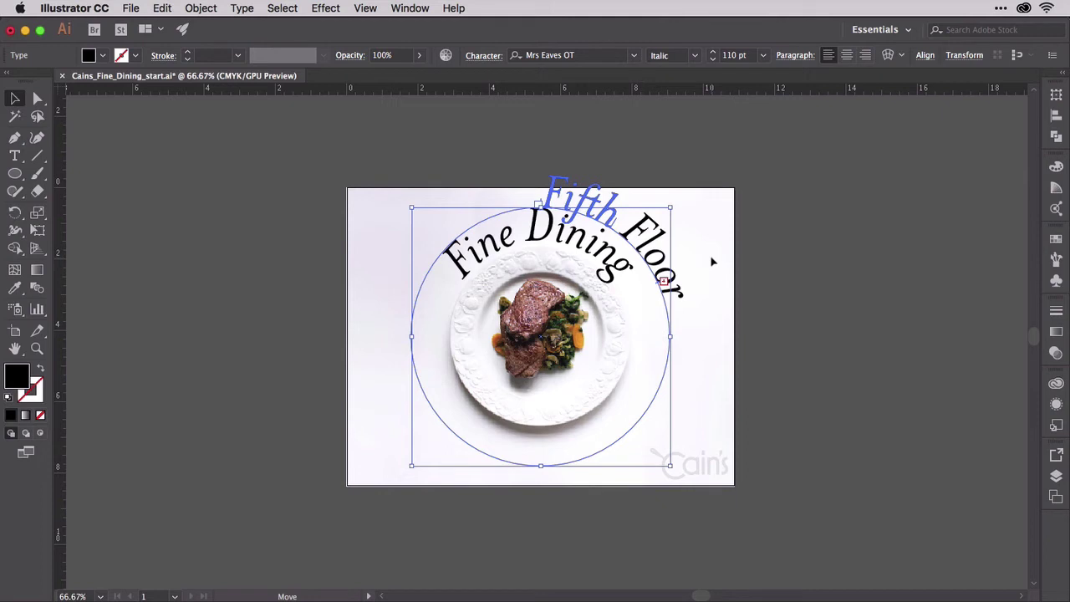
pyautogui.moveTo(712, 262); pyautogui.dragTo(713, 263)
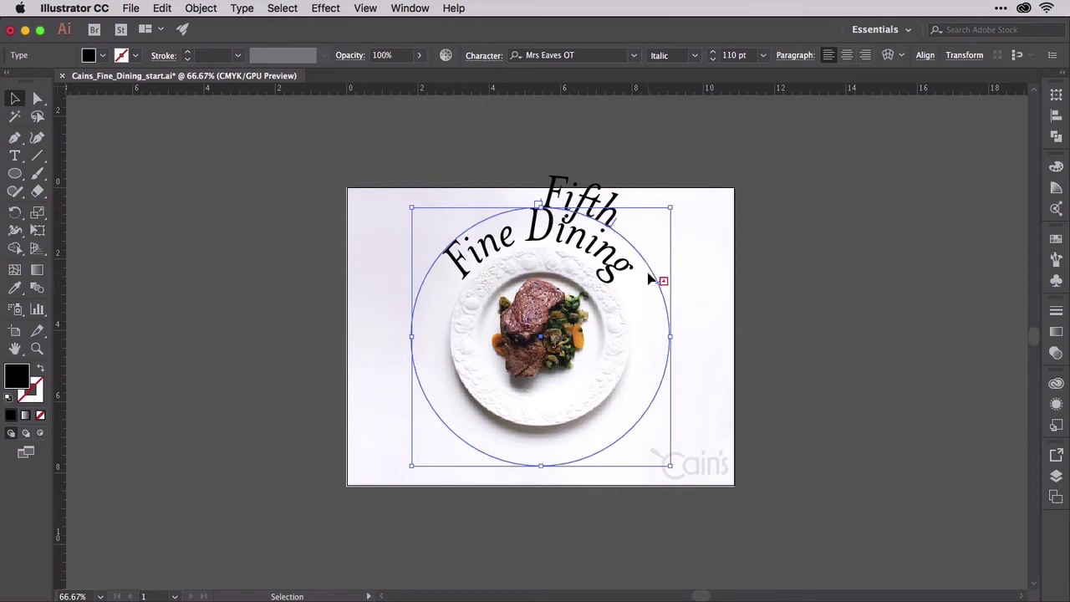
pyautogui.press('a')
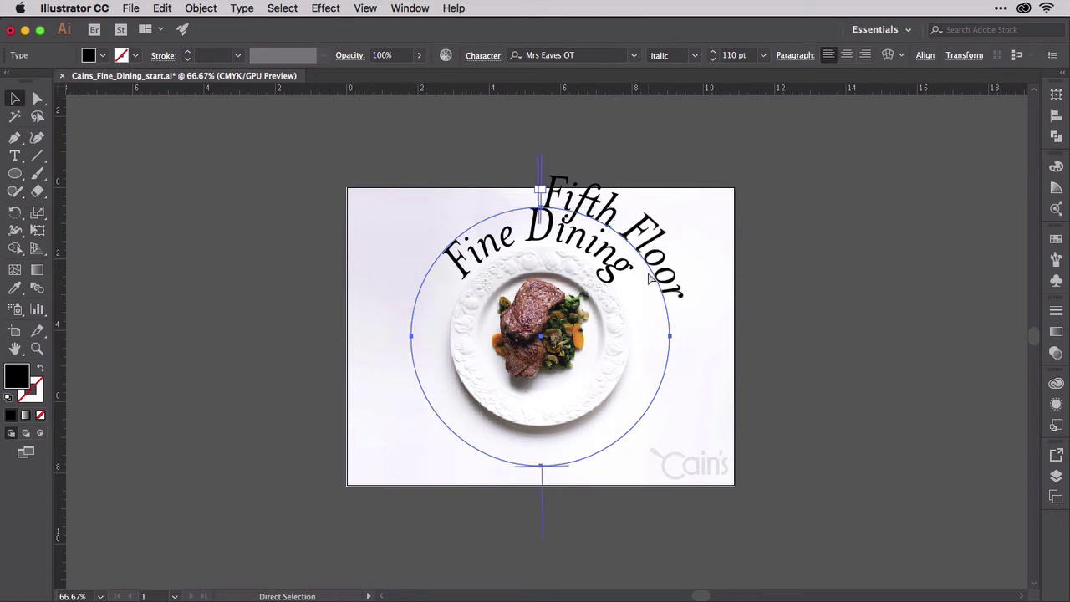
pyautogui.press('super+shift+c')
pyautogui.press('v')
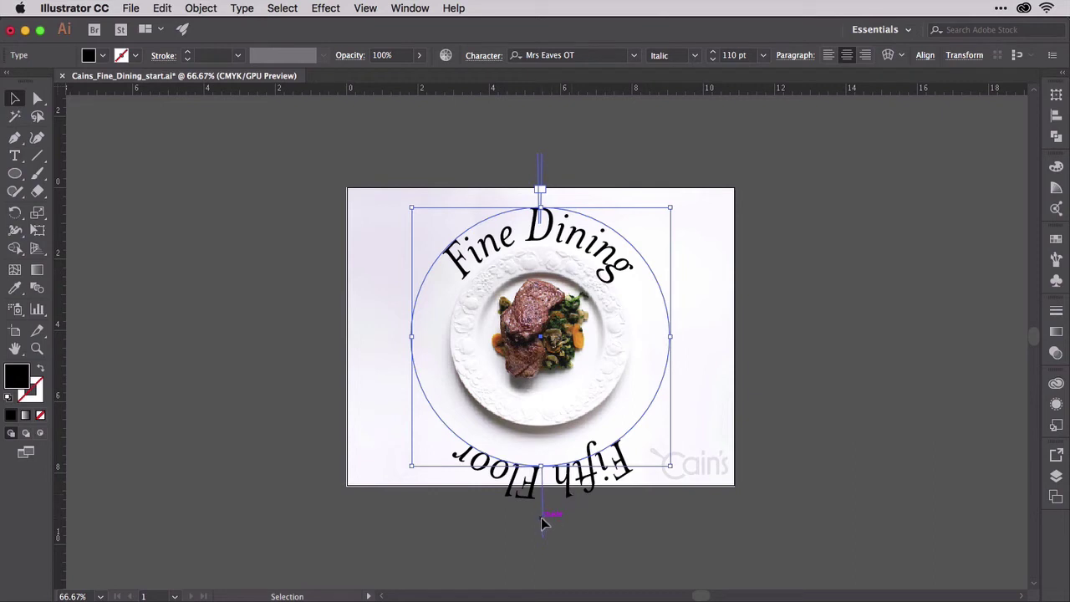
# Drag the Fifth Floor path-type bracket across the path to flip the text inside the circle.
pyautogui.moveTo(543, 499); pyautogui.dragTo(542, 201)
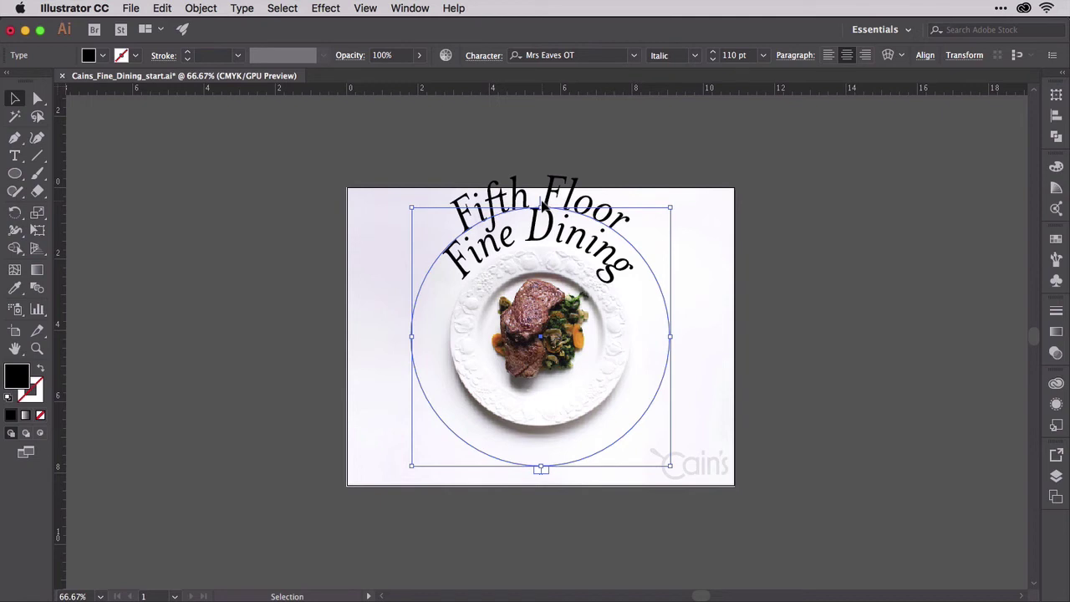
pyautogui.moveTo(544, 202); pyautogui.dragTo(546, 474)
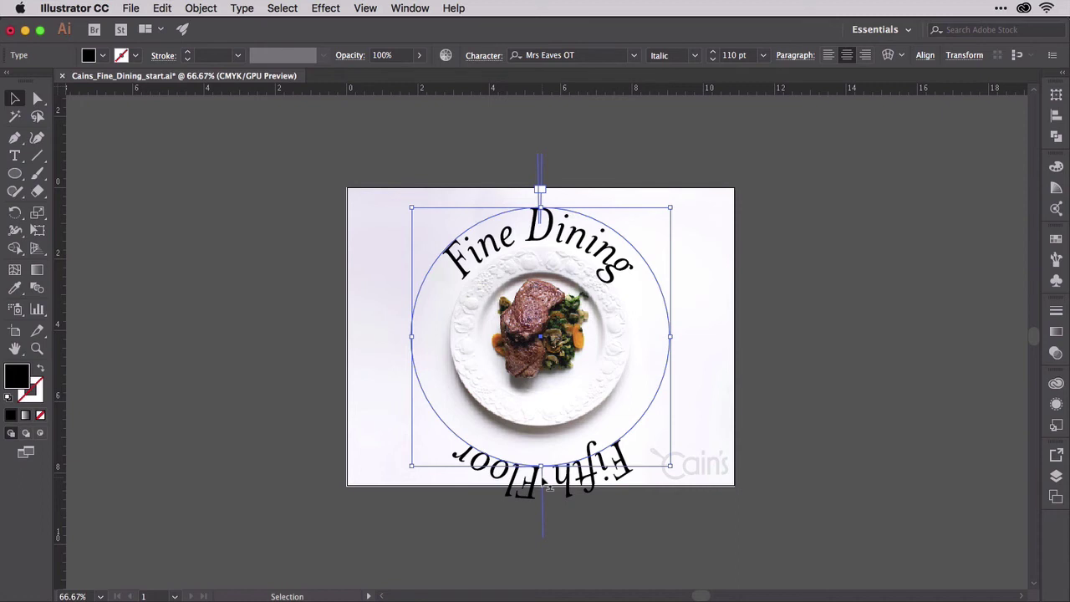
pyautogui.moveTo(543, 481); pyautogui.dragTo(542, 464)
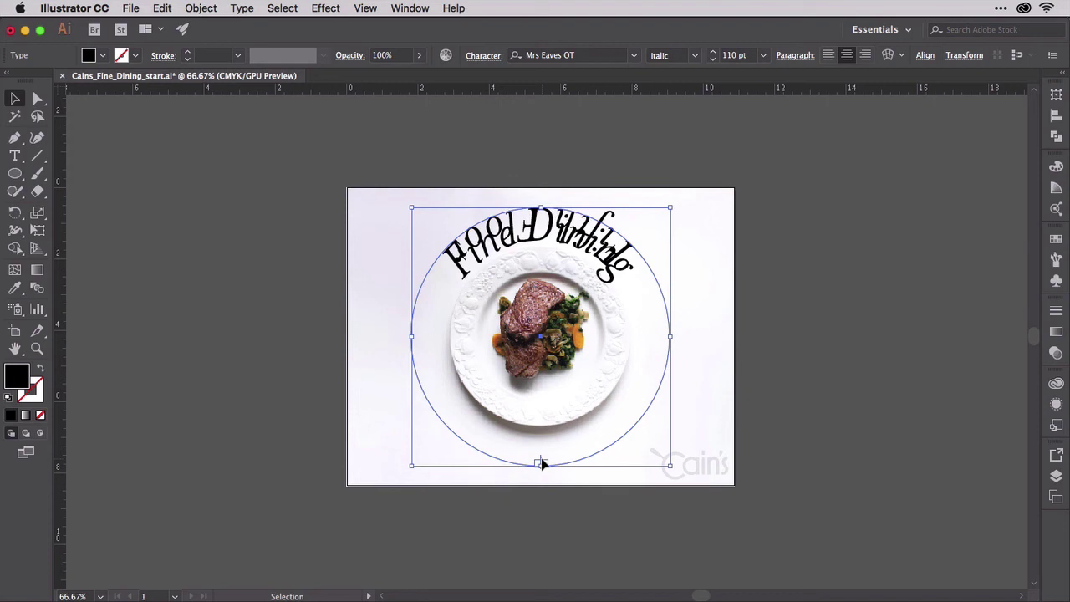
# Rotate the Fifth Floor type 180° using Object > Transform > Rotate.
pyautogui.click(202, 9)
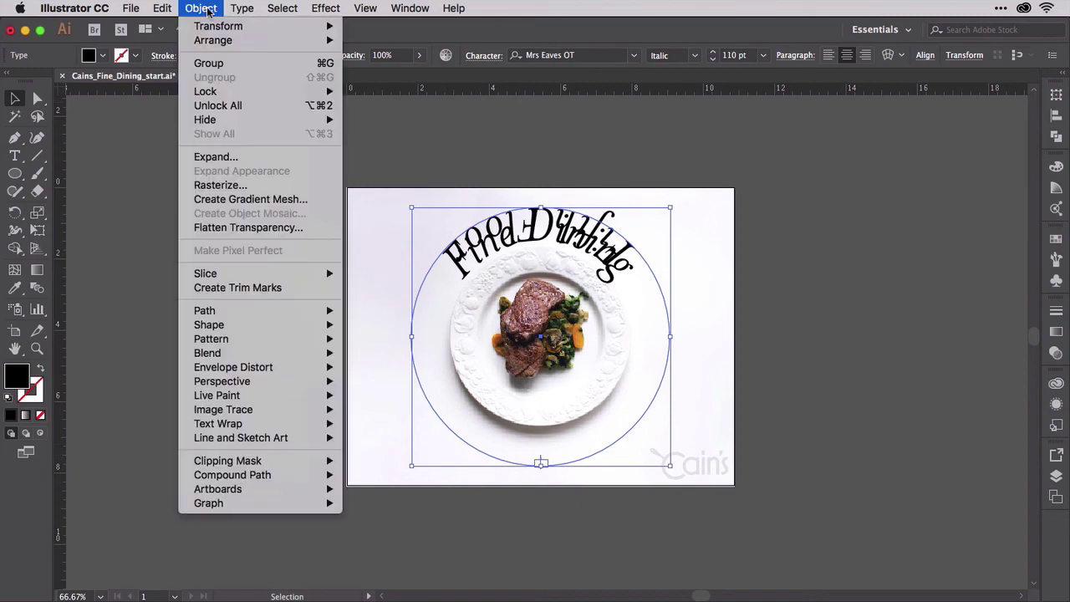
pyautogui.moveTo(221, 26)
pyautogui.click(394, 68)
pyautogui.click(625, 370)
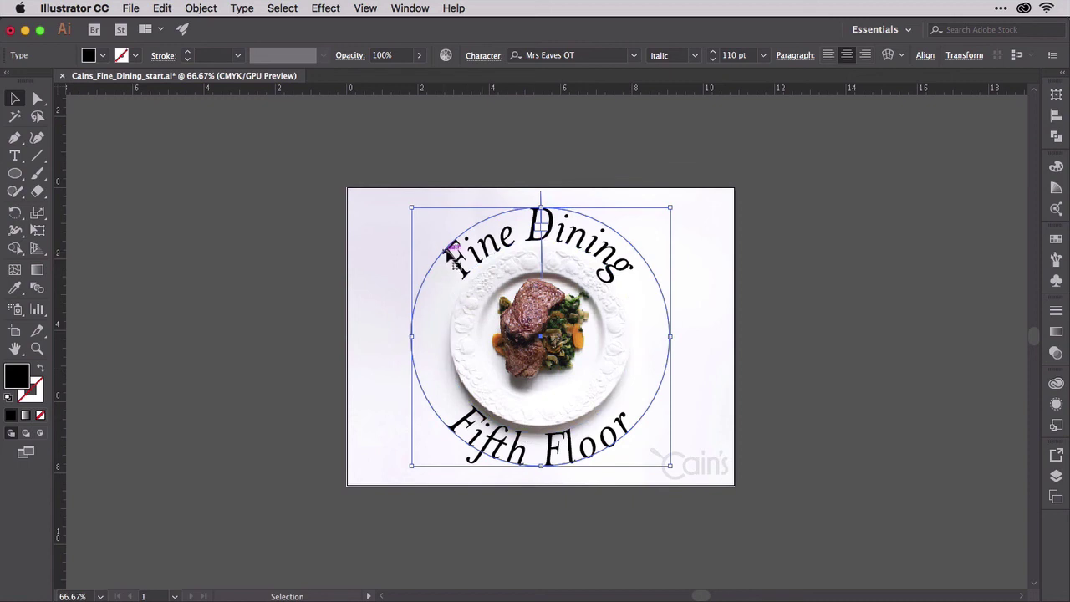
# Add the Fine Dining path to the selection, then select the clip group in Cains_Fine_Dining_end.ai.
pyautogui.keyDown('shift'); pyautogui.click(451, 261); pyautogui.keyUp('shift')
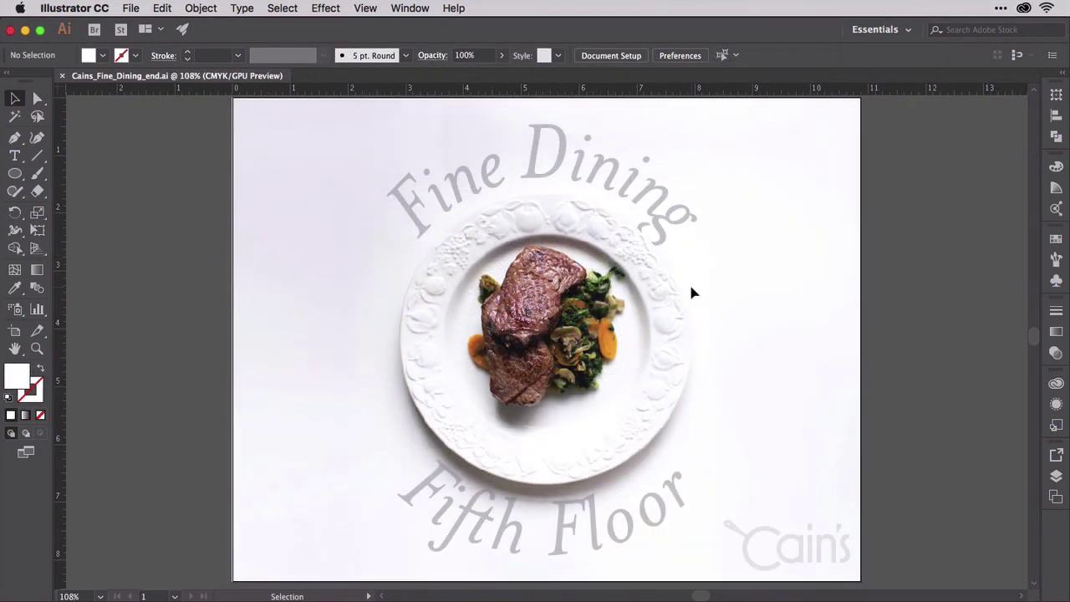
pyautogui.click(669, 234)
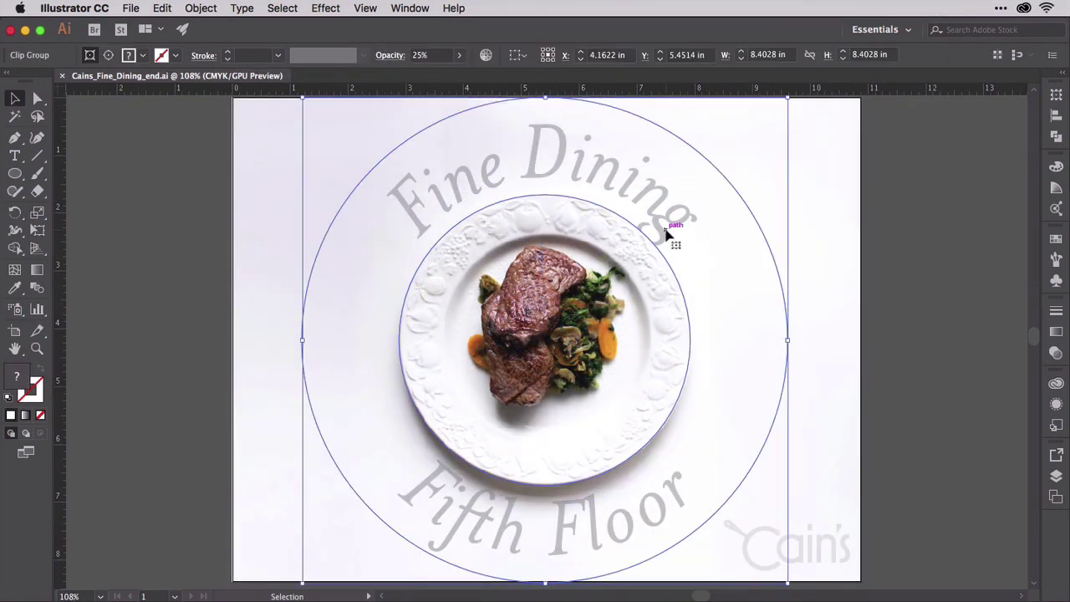